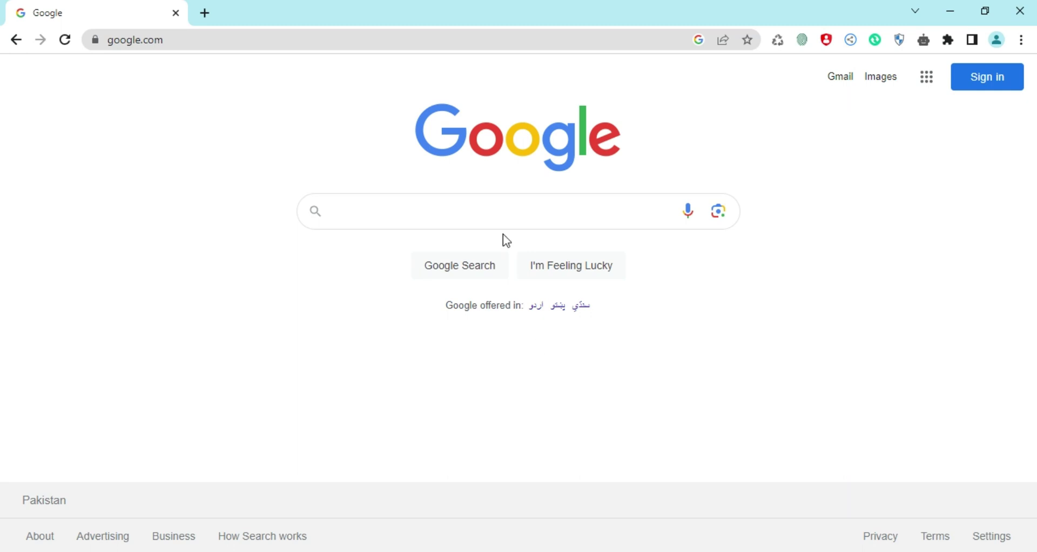
Go to the neon.today advertising network website
left_click(498, 213)
left_click(298, 41)
type("neao")
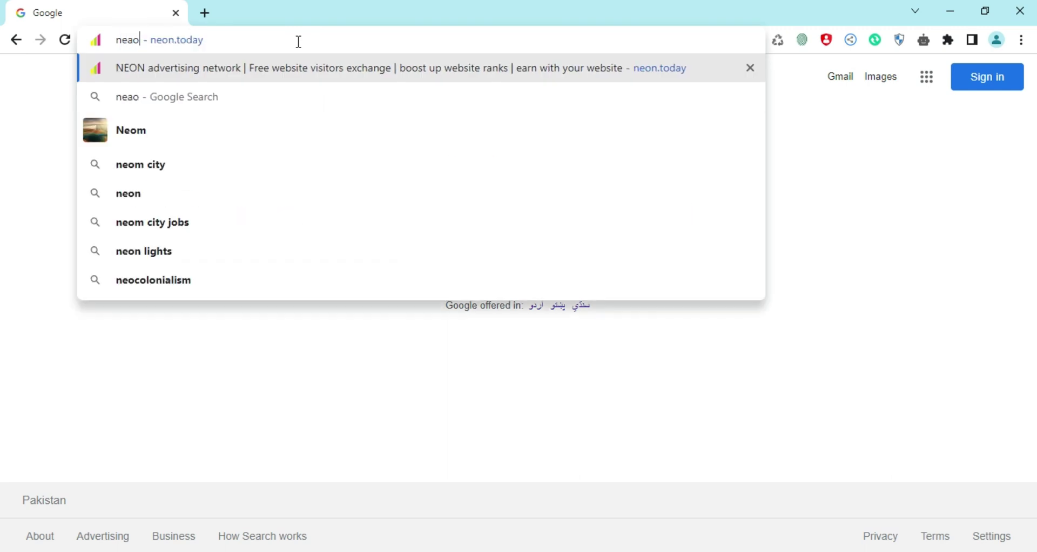
key("Return")
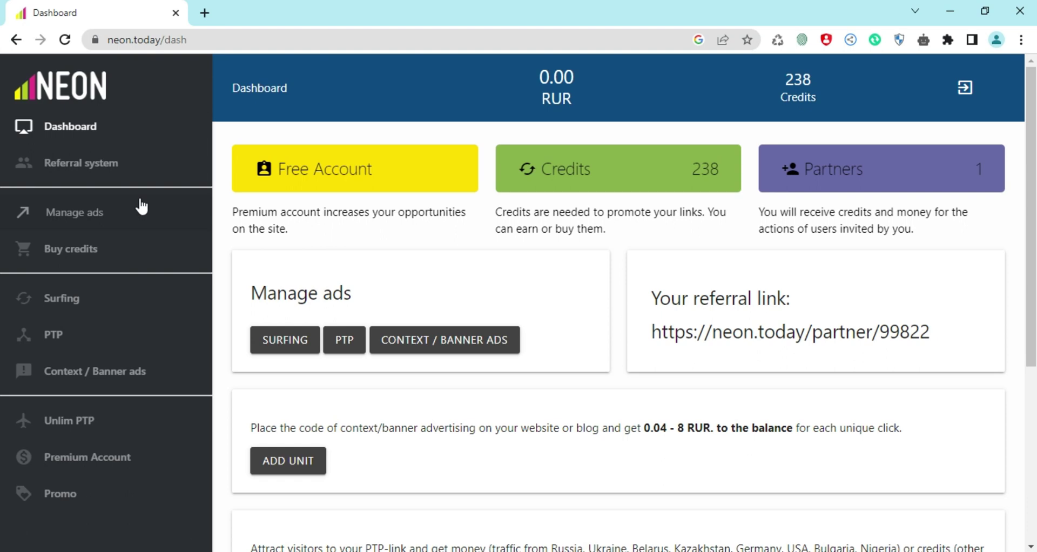
Open the auto-surfing page that works without the Mozilla extension and start surfing to earn credits
left_click_drag(1029, 186, 1033, 317)
scroll(3, 316, "down", 2)
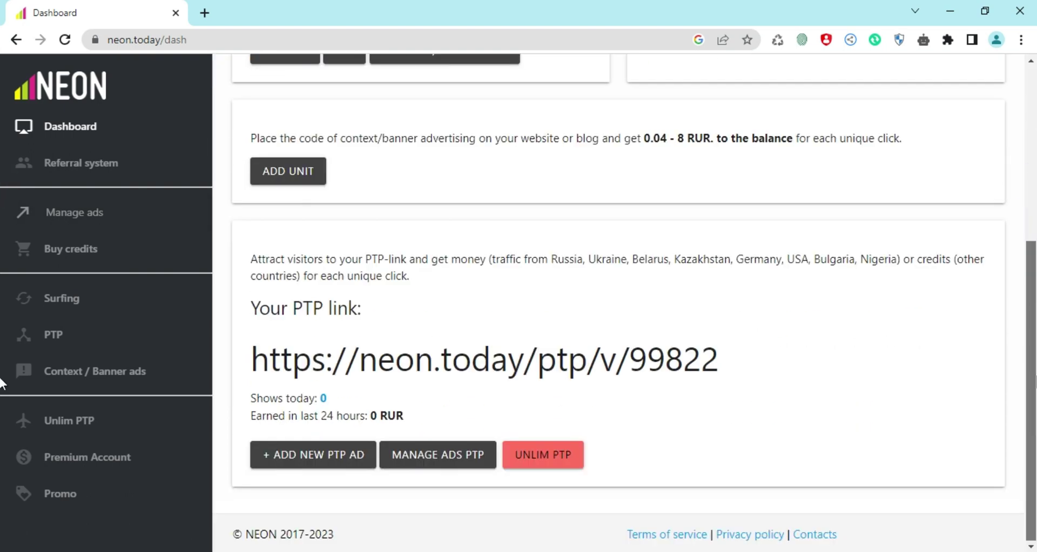
scroll(2, 254, "up", 6)
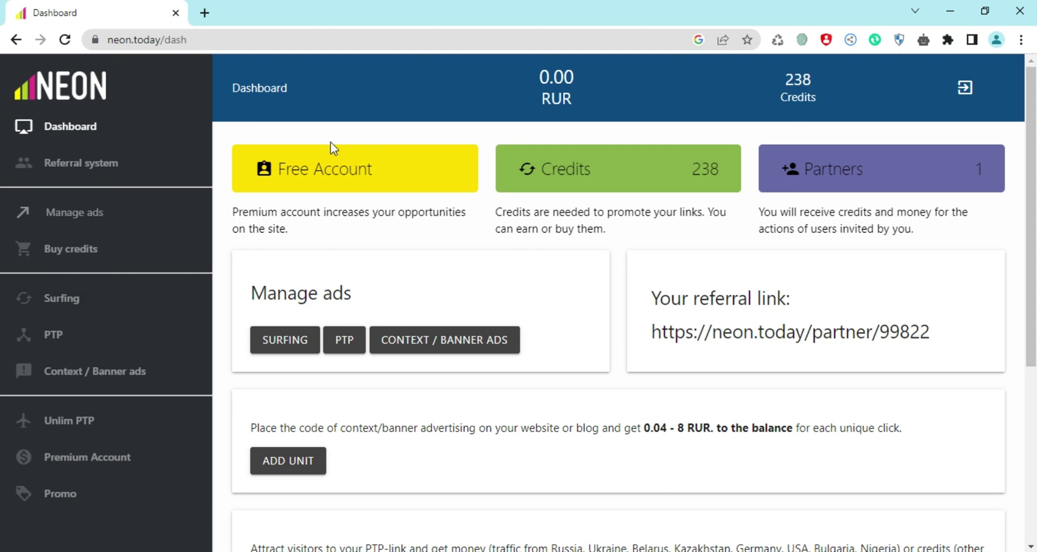
left_click(91, 303)
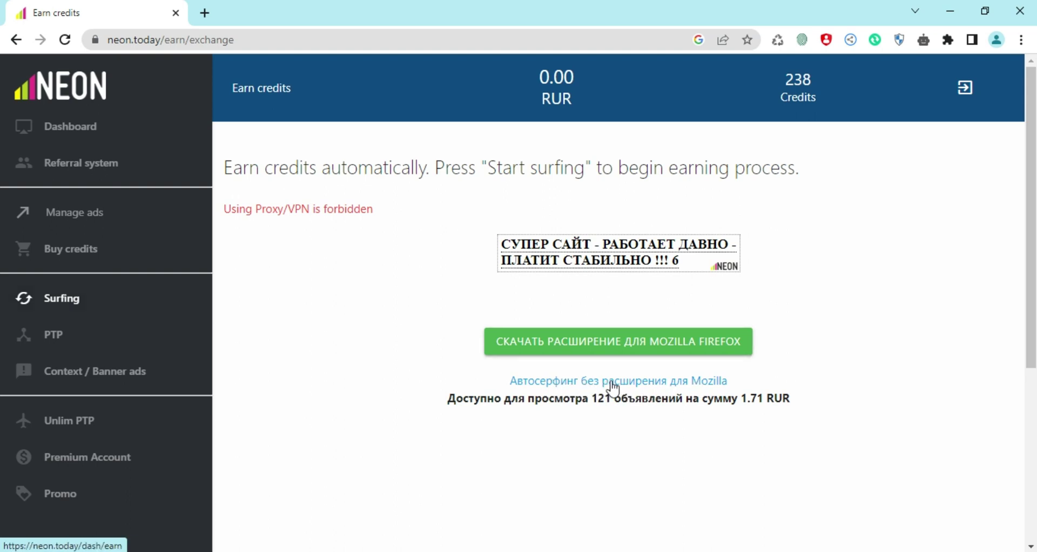
left_click(632, 383)
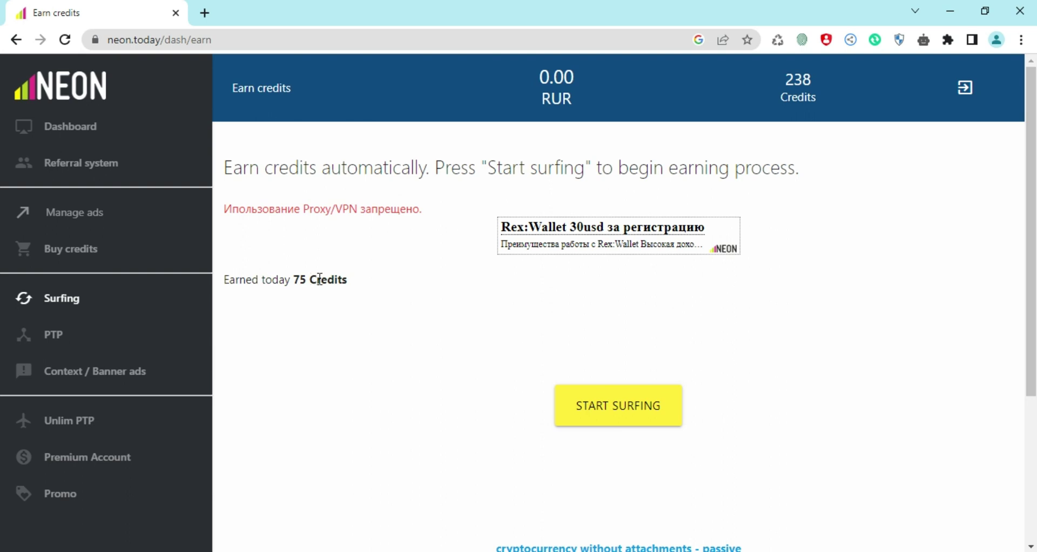
double_click(301, 279)
left_click(311, 283)
left_click(621, 413)
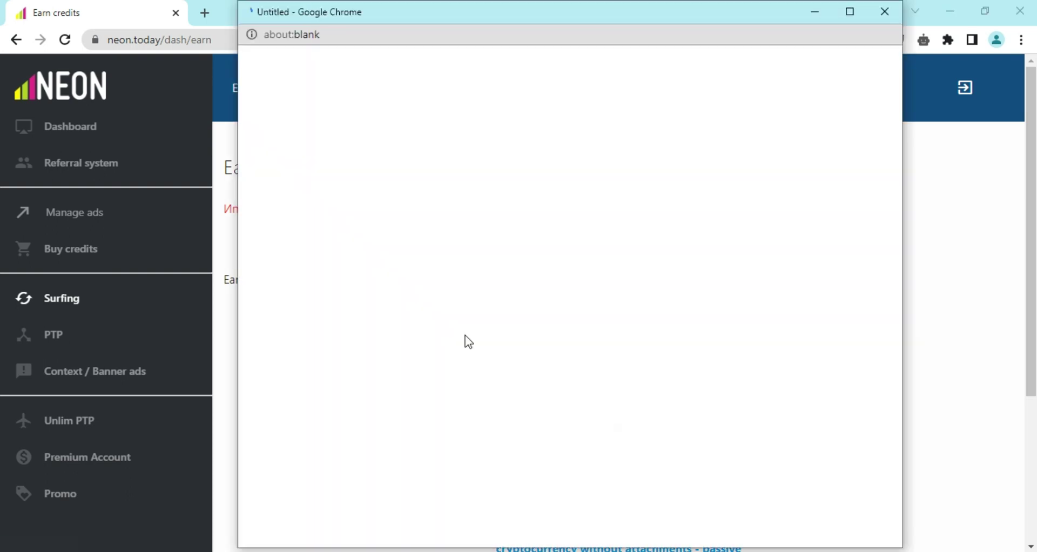
Move the surfing pop-up windows aside and minimize the ad window to uncover the Earn credits page
left_click_drag(283, 12, 377, 55)
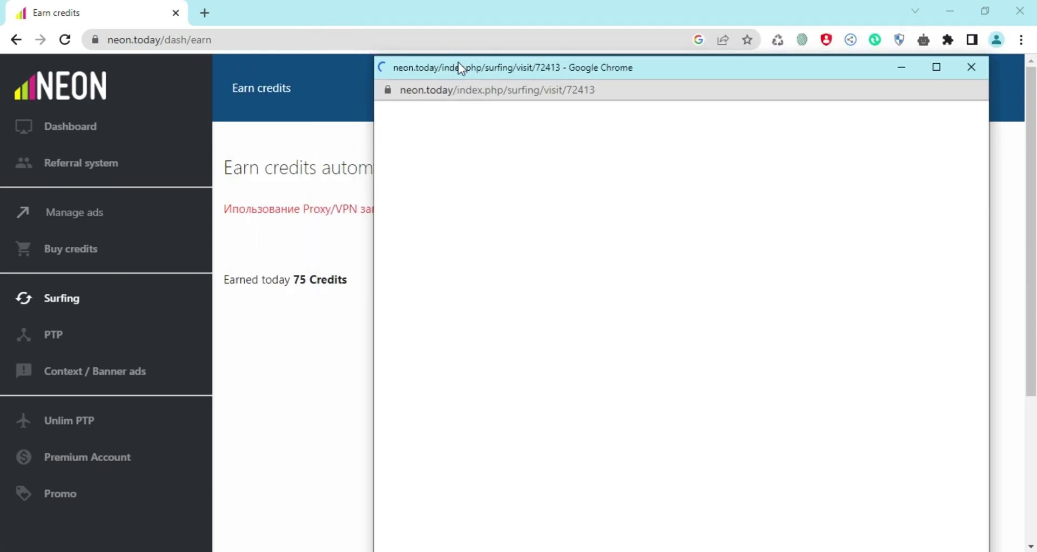
left_click_drag(460, 70, 407, 54)
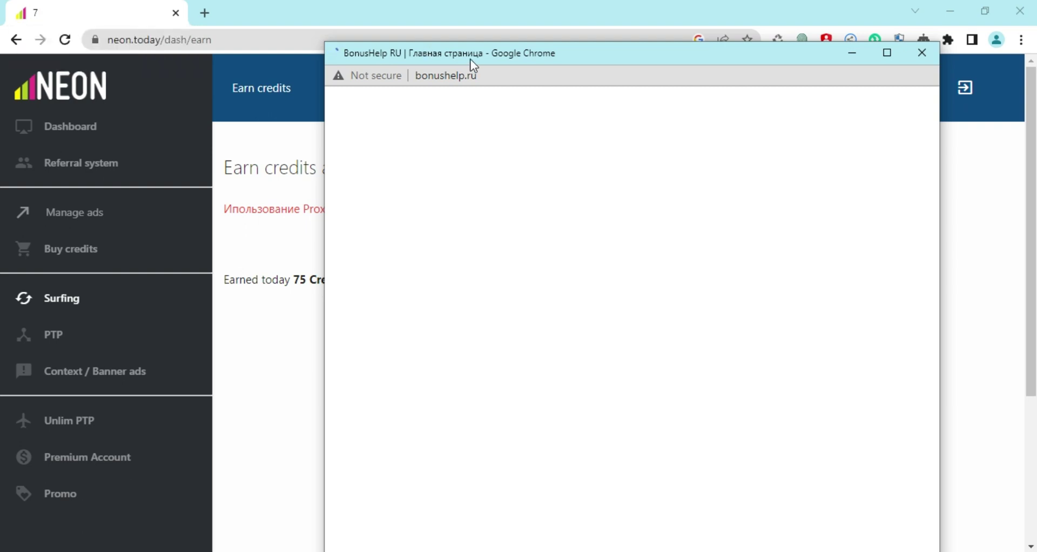
left_click_drag(472, 62, 545, 227)
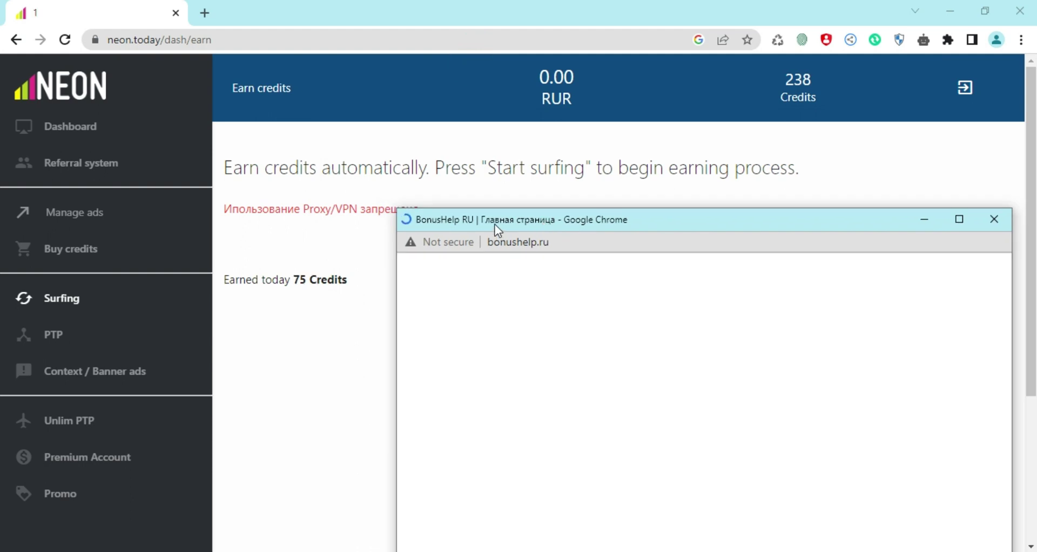
left_click_drag(494, 224, 470, 139)
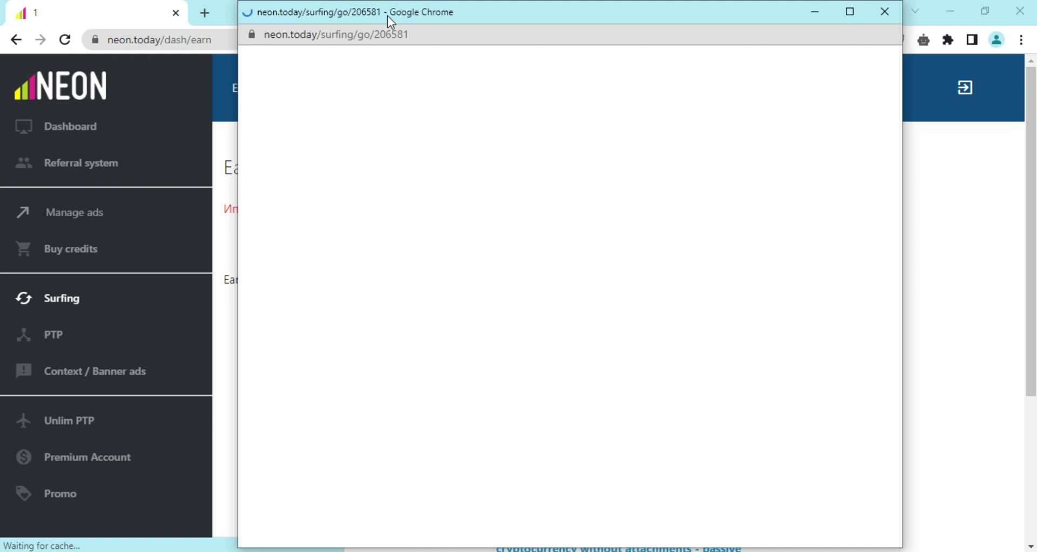
left_click_drag(387, 15, 543, 58)
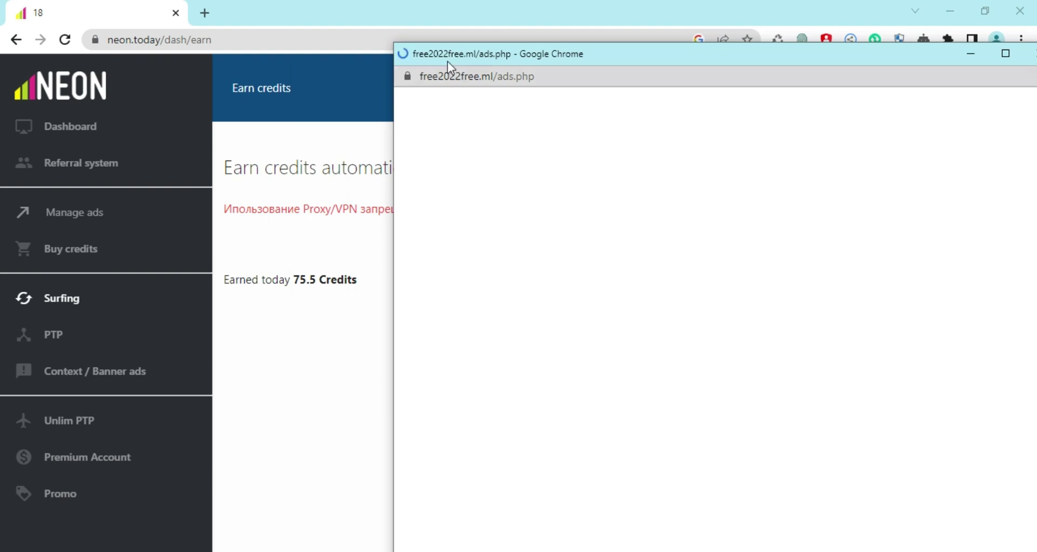
left_click_drag(449, 57, 392, 46)
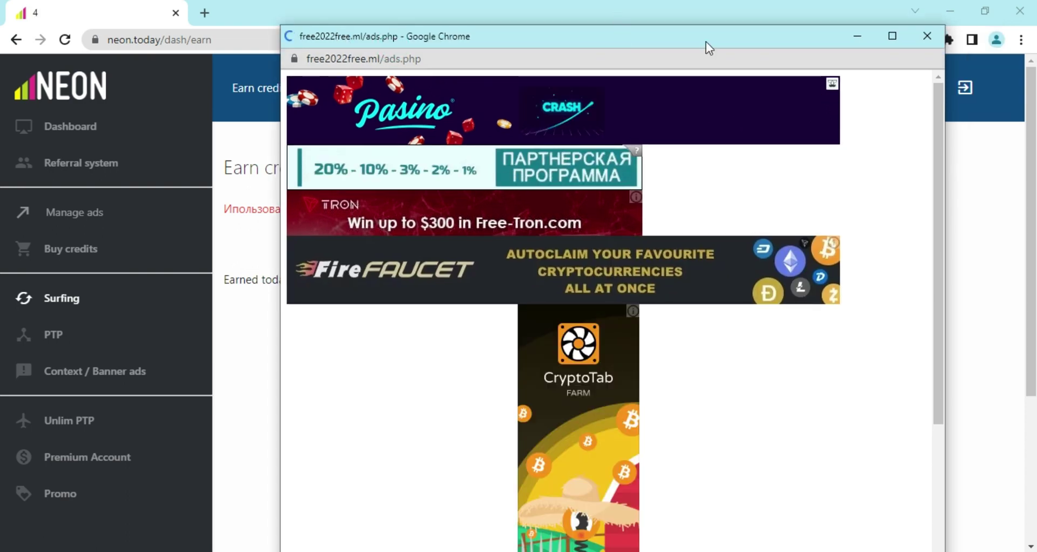
left_click(846, 37)
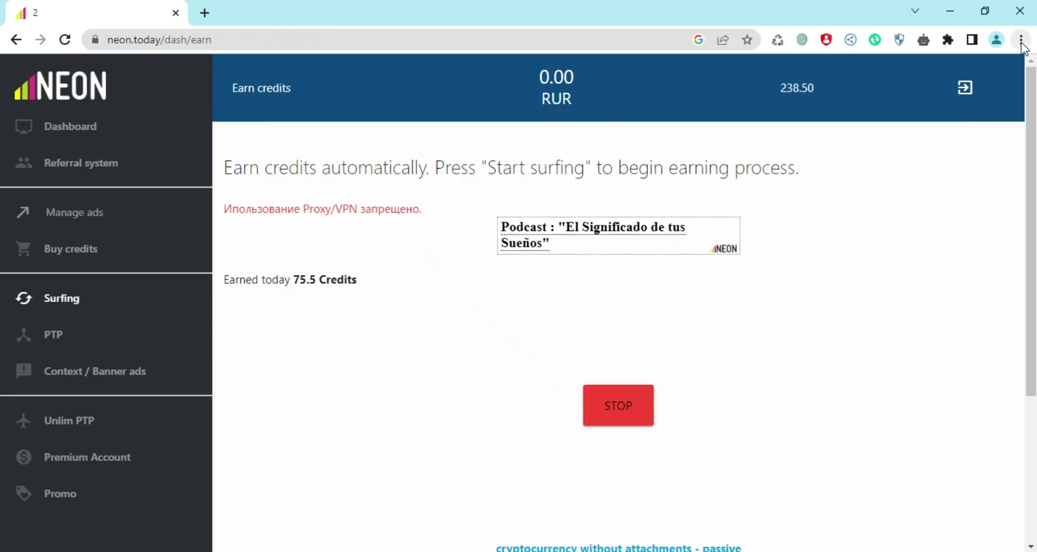
In the browser's site settings for pop-ups and redirects, choose to let sites send pop-ups and use redirects by default
left_click(1020, 41)
left_click(871, 319)
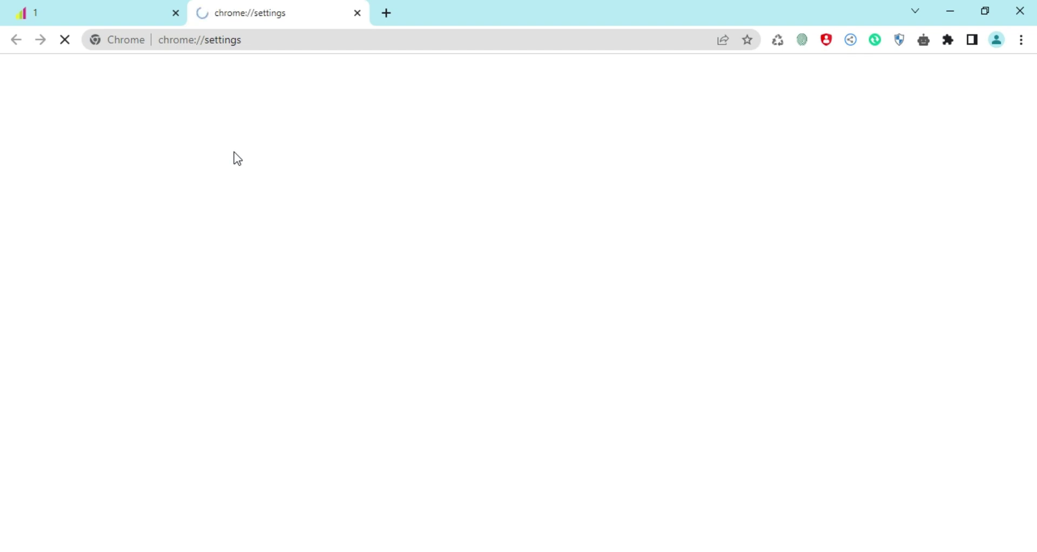
left_click(201, 156)
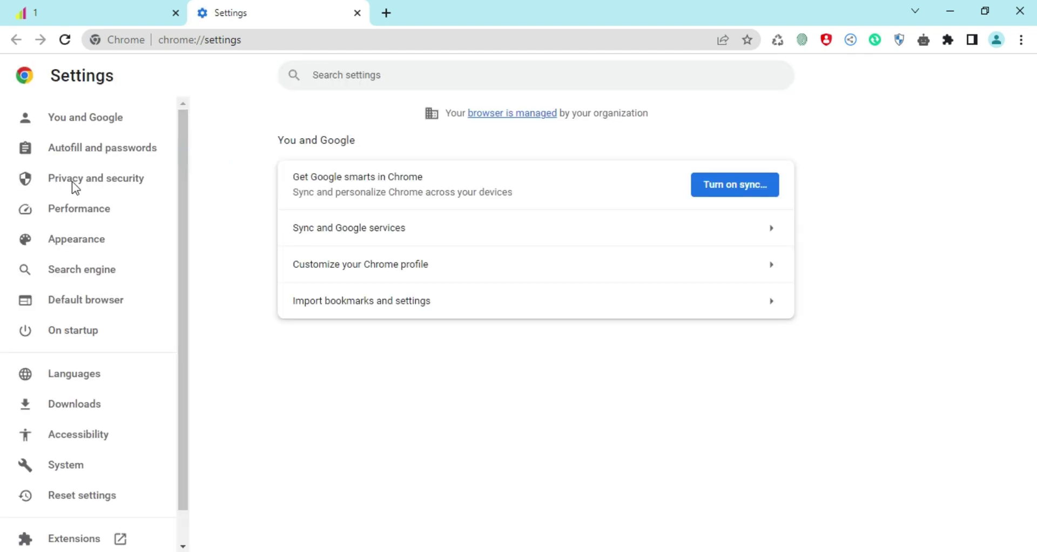
left_click(72, 182)
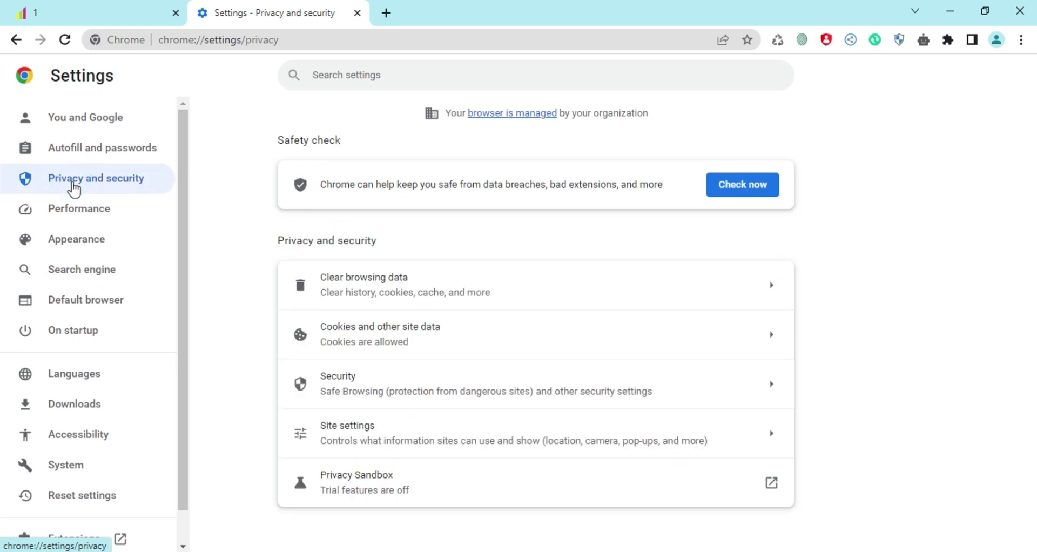
left_click(372, 443)
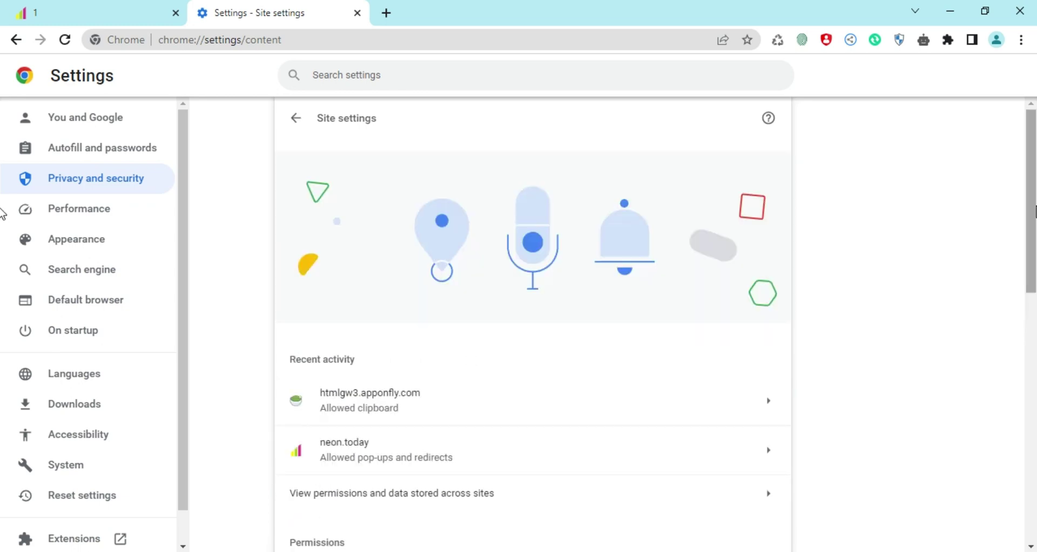
scroll(2, 351, "down", 9)
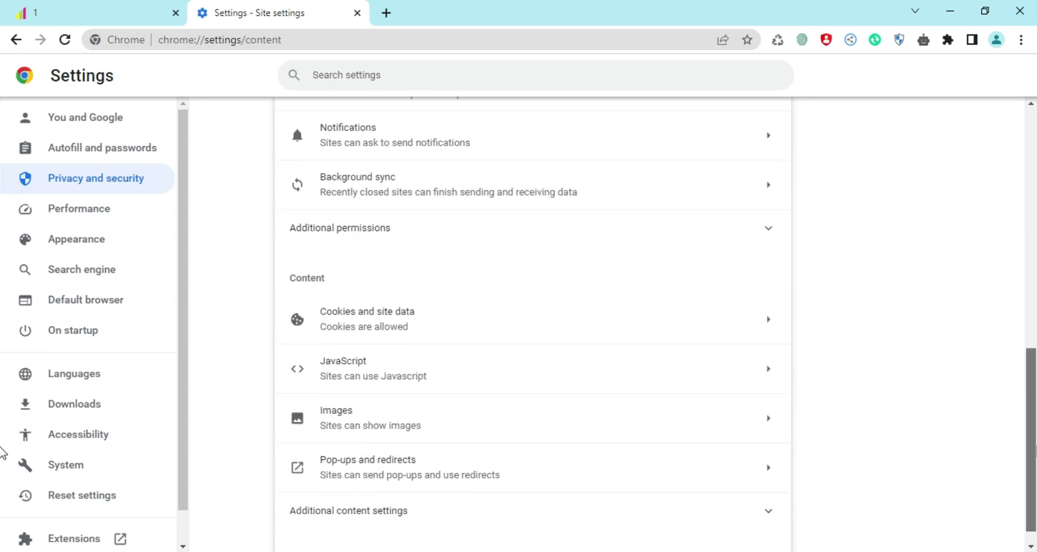
left_click(371, 474)
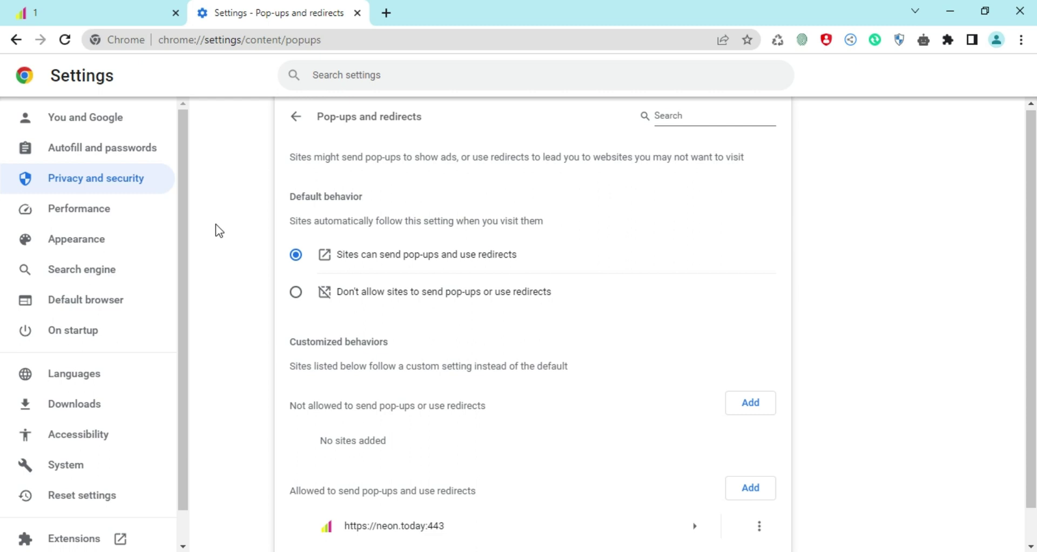
left_click(297, 260)
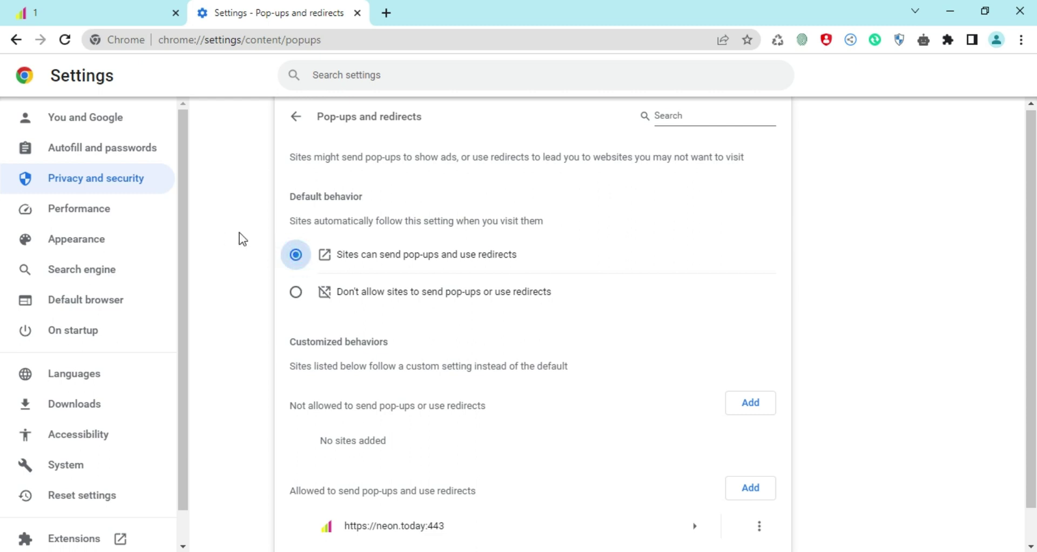
Return to the NEON earning page, close the surfing pop-up window and reload the page
left_click(73, 2)
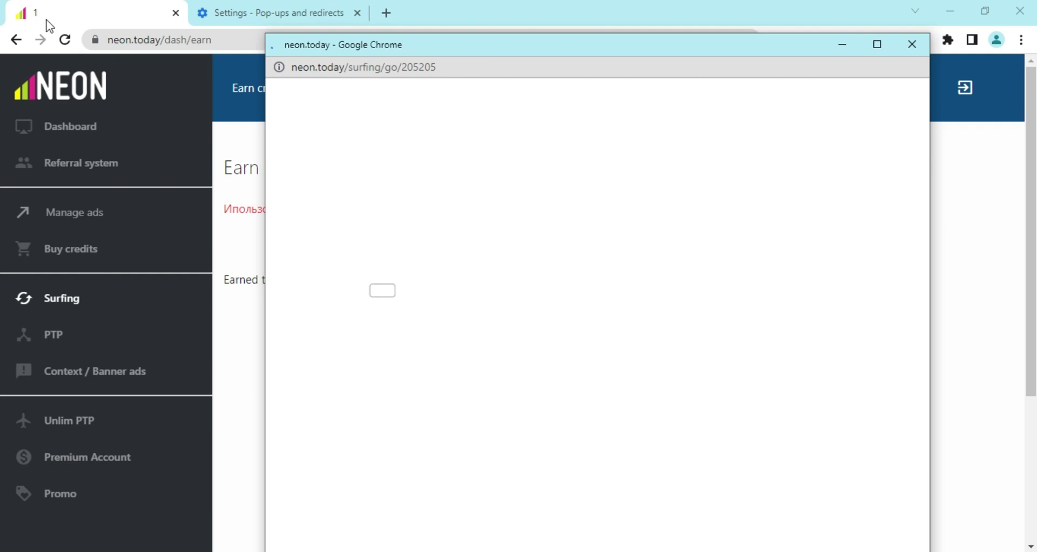
left_click(910, 51)
left_click(65, 40)
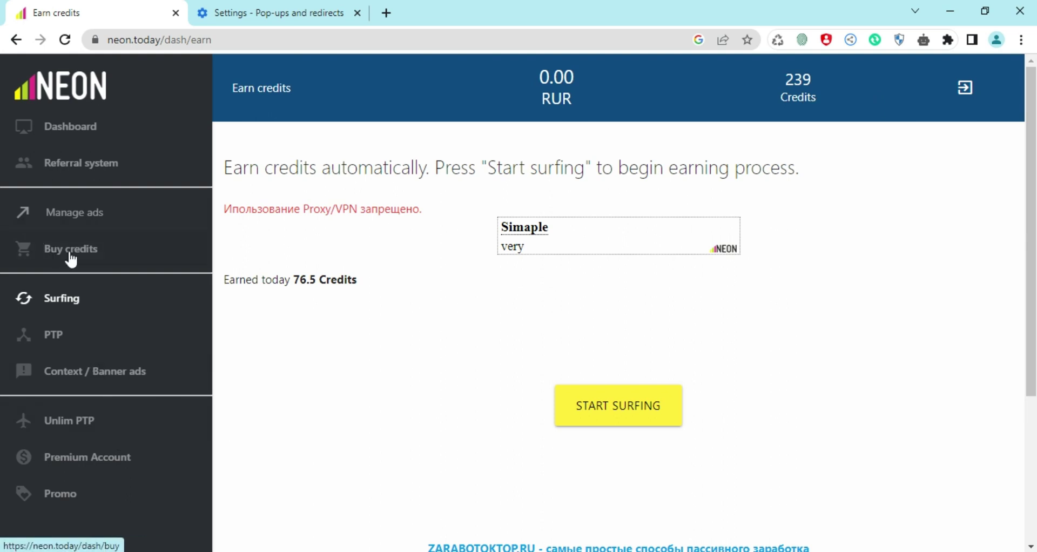
View the PTP ads, and open the surfing ads list with the existing ad's add-credits field
left_click(73, 216)
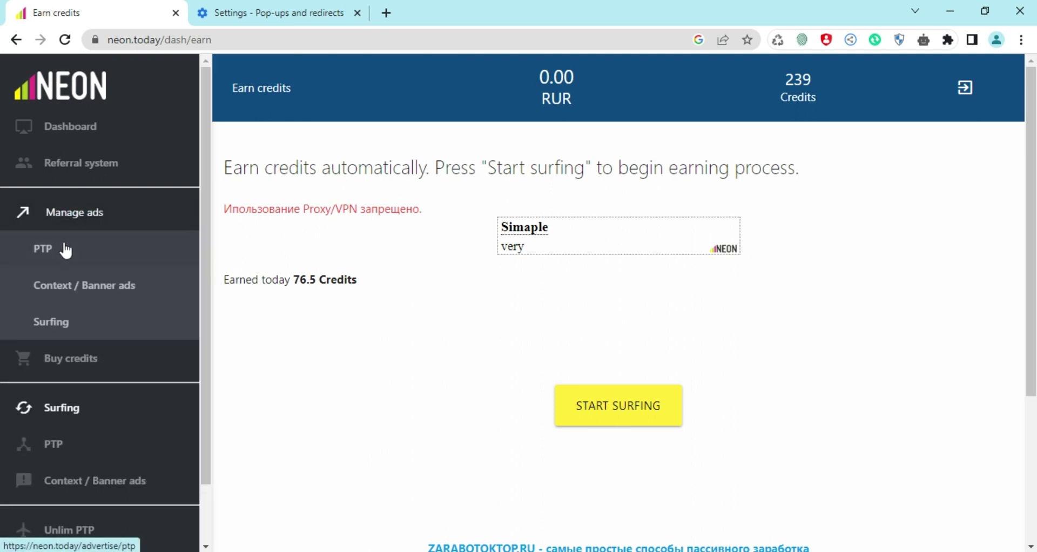
left_click(65, 251)
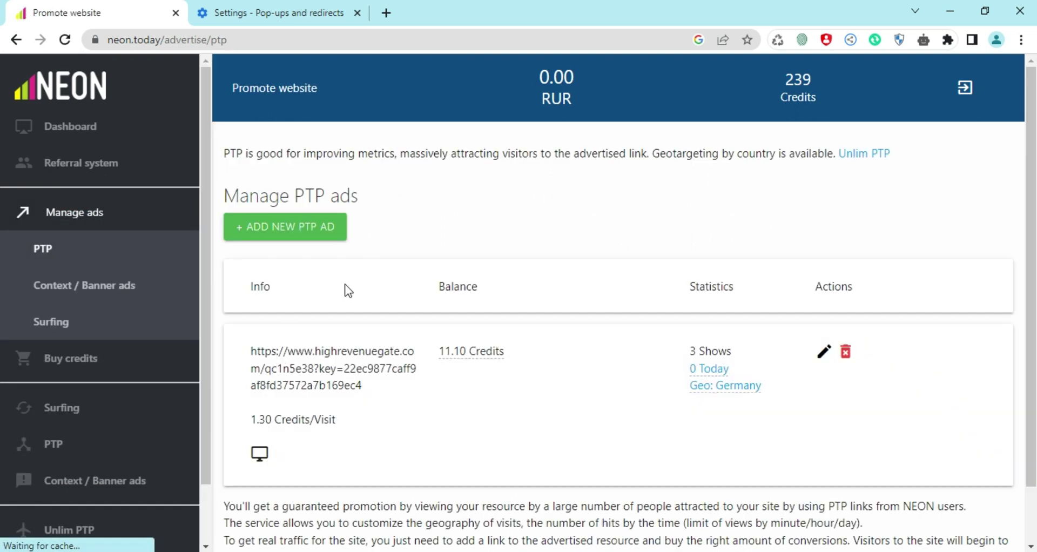
left_click(49, 324)
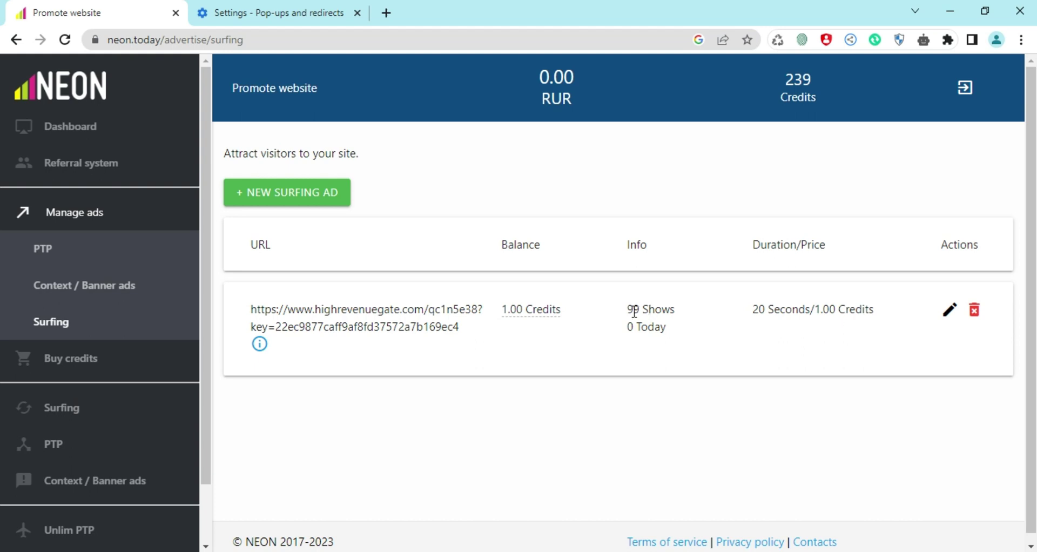
left_click(529, 309)
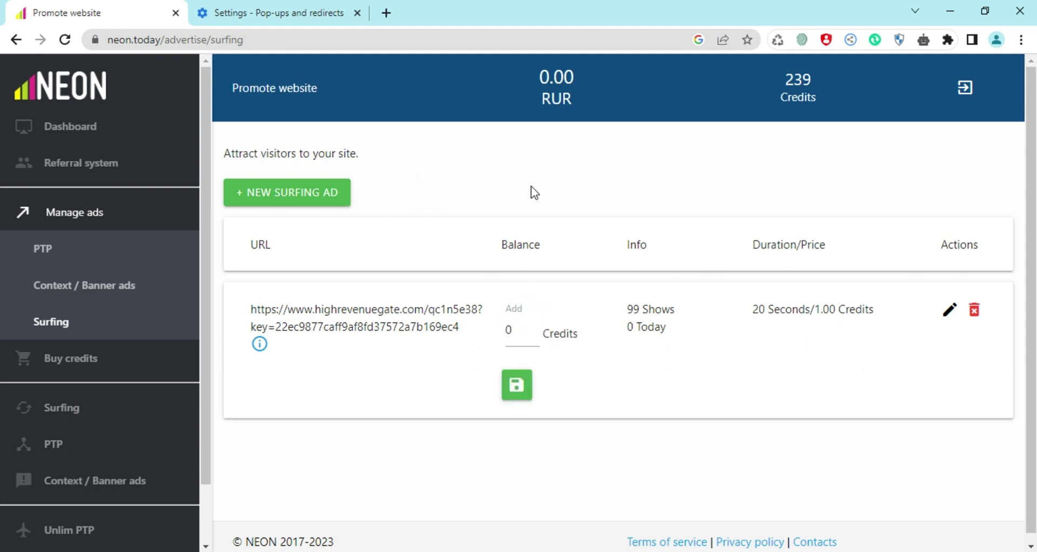
Begin a new surfing ad and set its duration of viewing to 20 Seconds
left_click(329, 192)
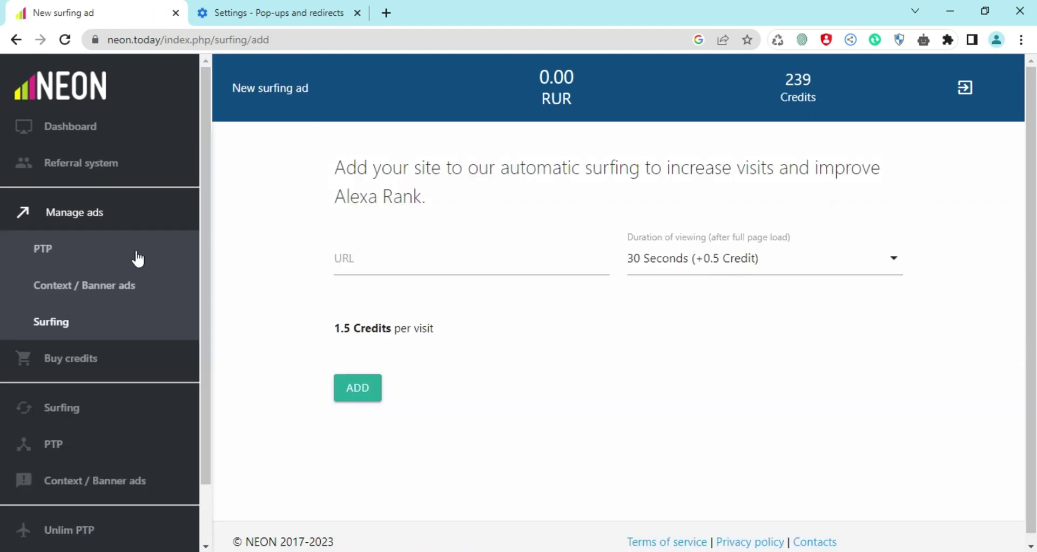
left_click(354, 261)
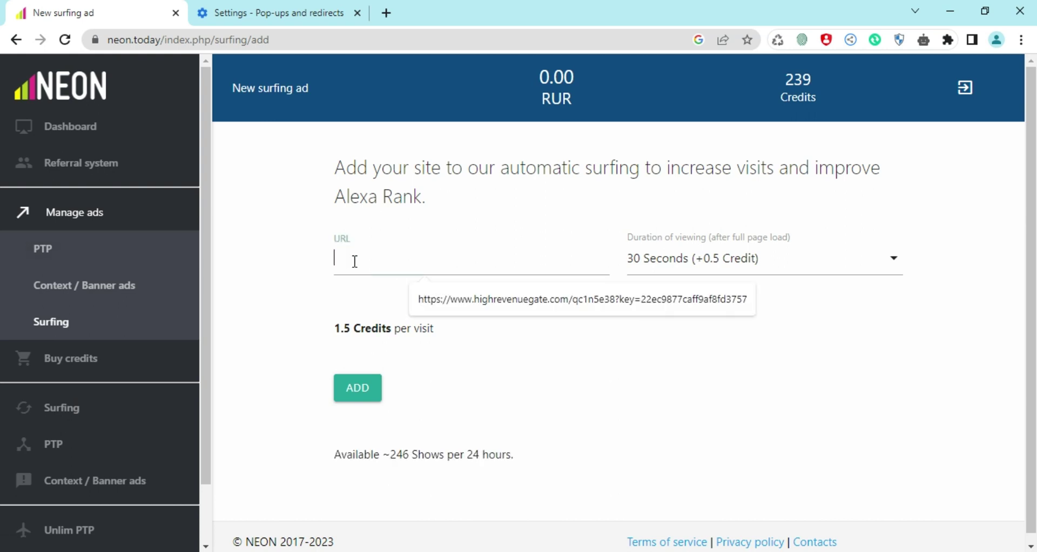
left_click(766, 264)
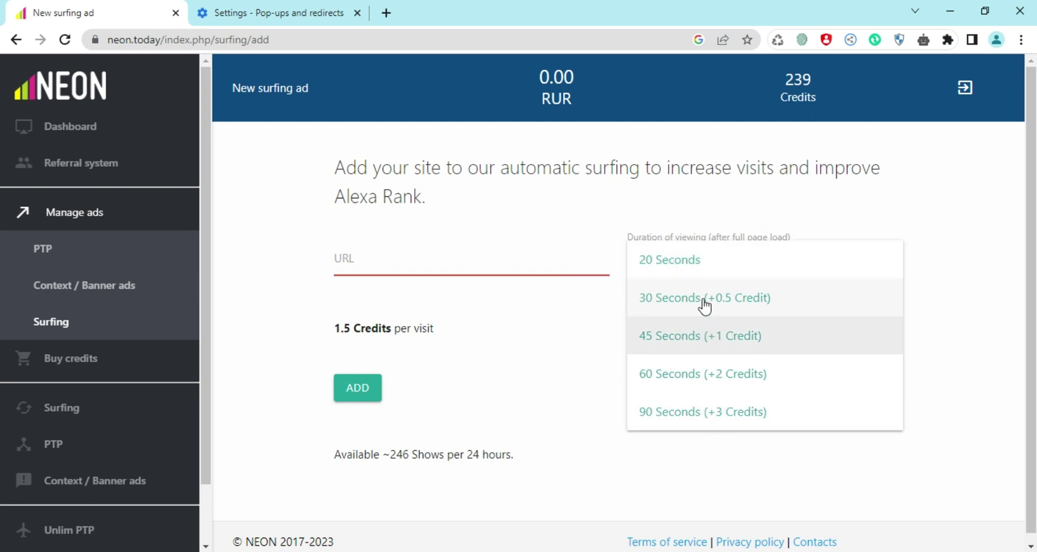
left_click(683, 268)
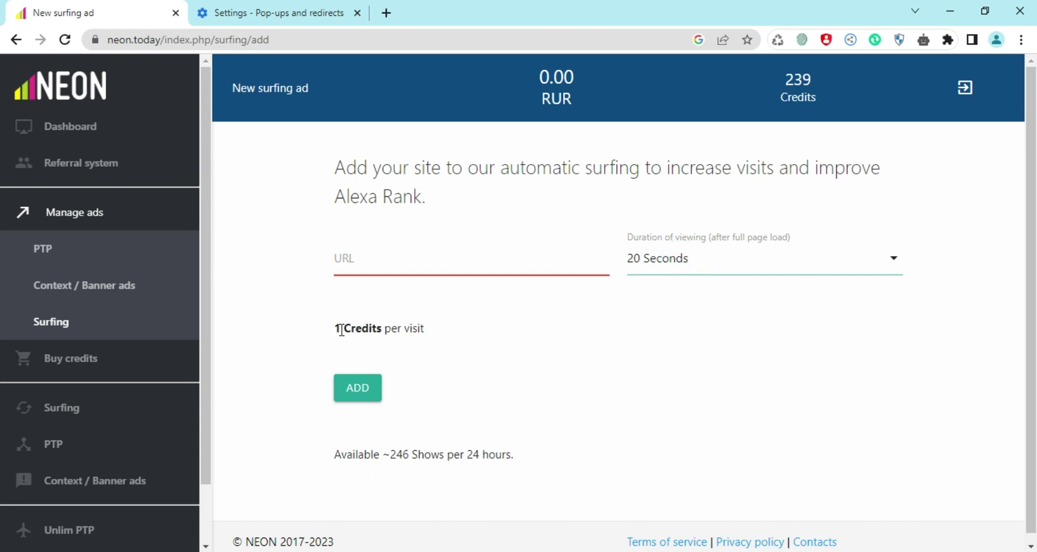
Try the 30 Seconds (+0.5 Credit) viewing duration for the new surfing ad, and switch it back to 20 Seconds
left_click(714, 266)
left_click(707, 302)
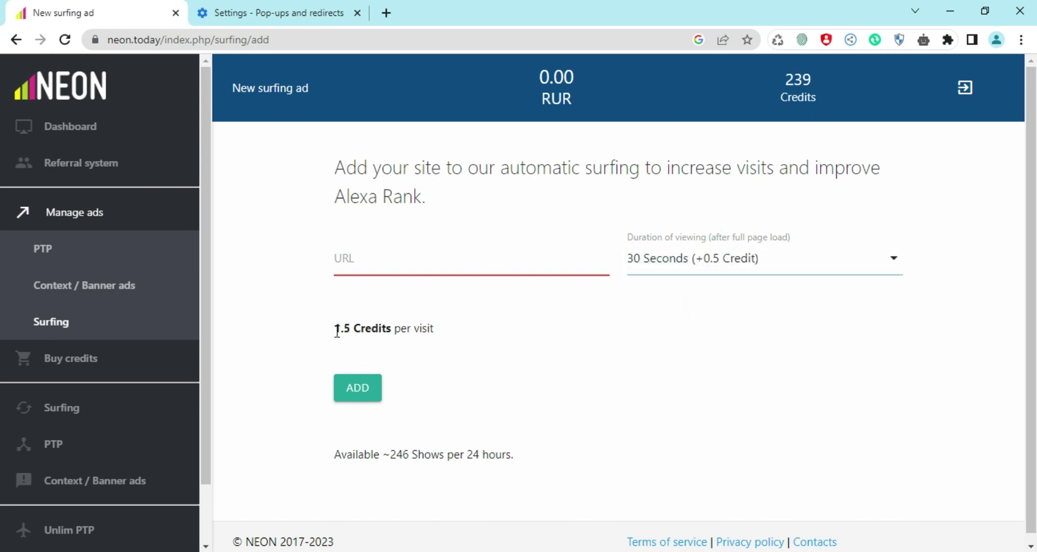
left_click(684, 259)
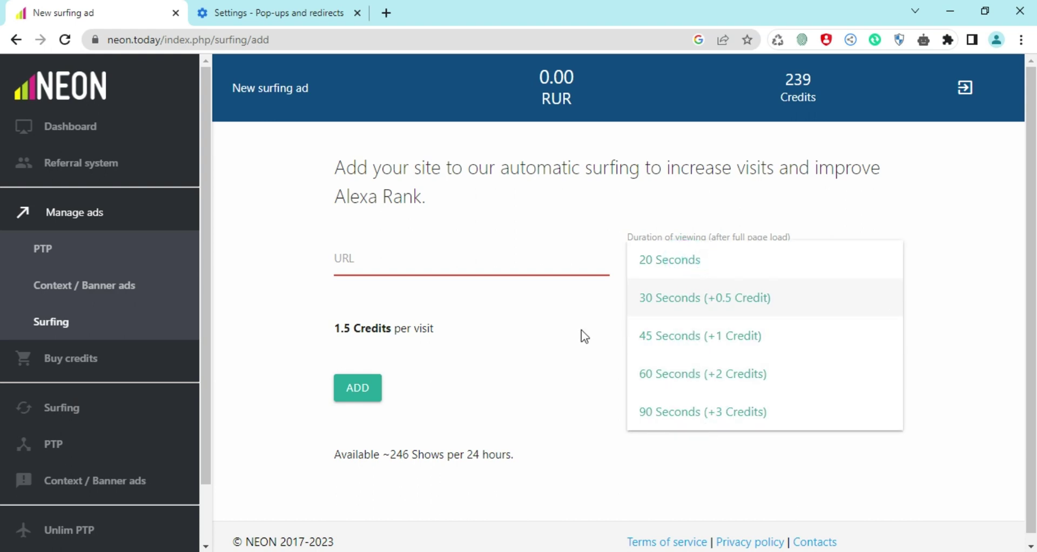
left_click(690, 261)
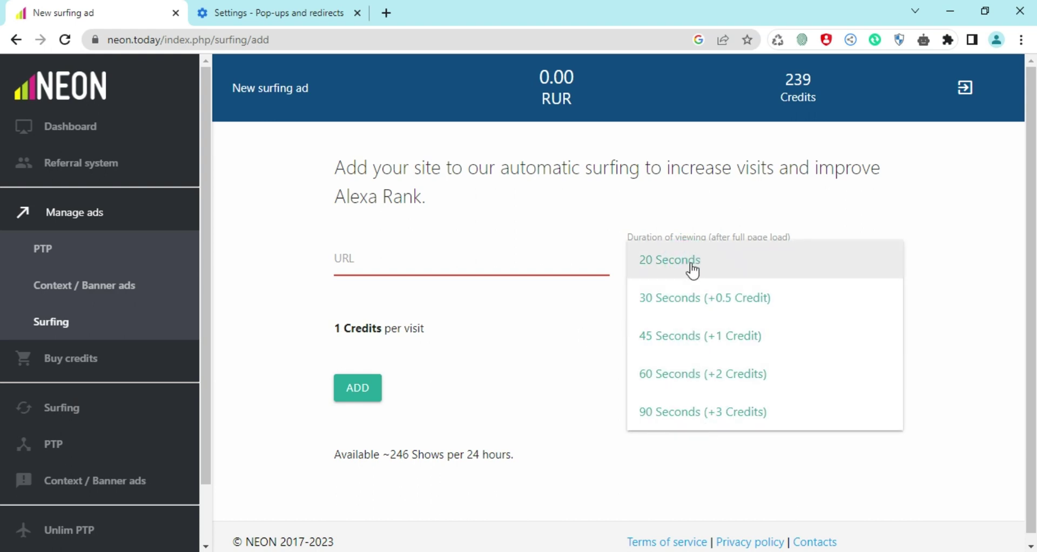
Open google.com in a new browser tab and copy its address for the new surfing ad
left_click(351, 259)
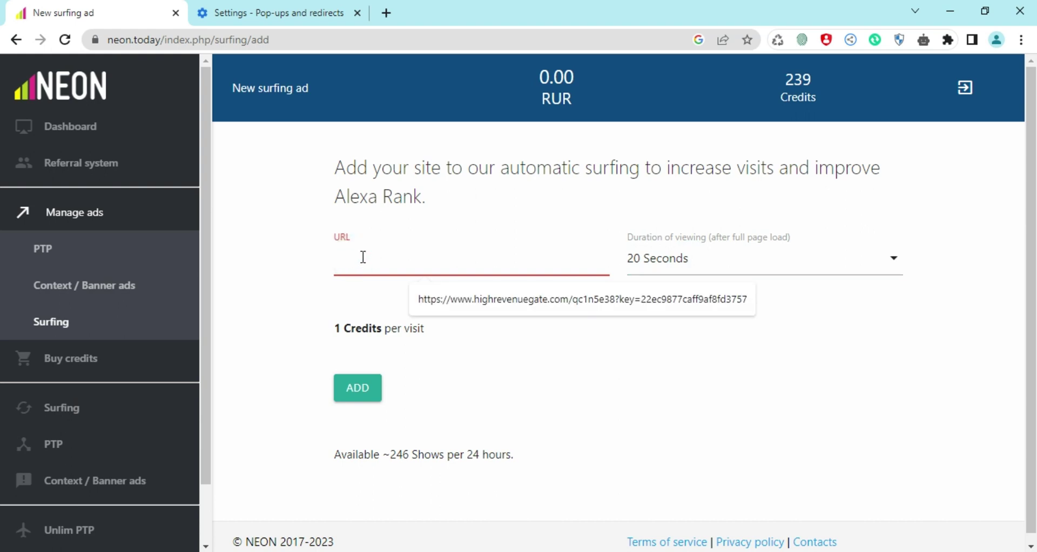
left_click(387, 13)
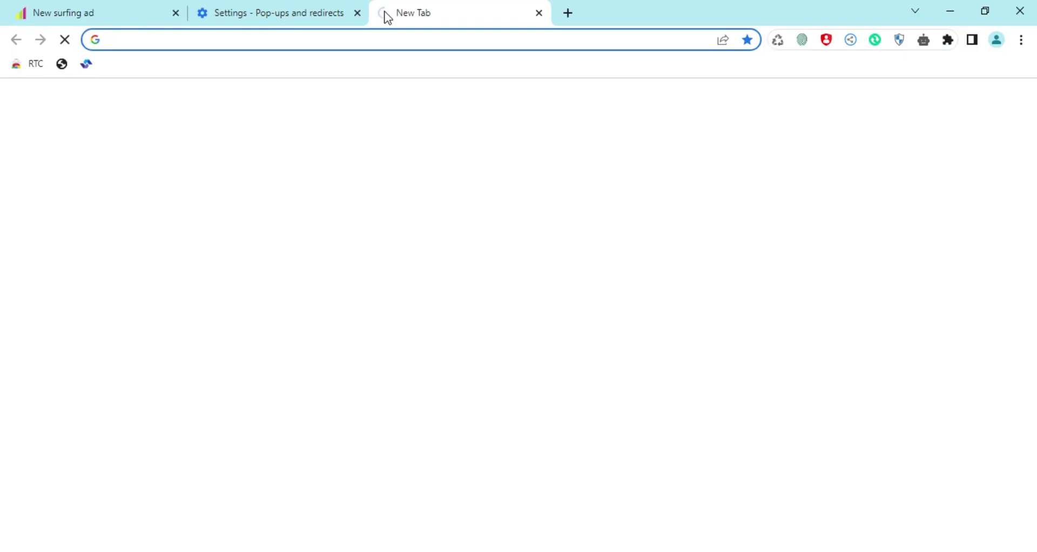
type("google")
key("Return")
right_click(217, 40)
key("ctrl+c")
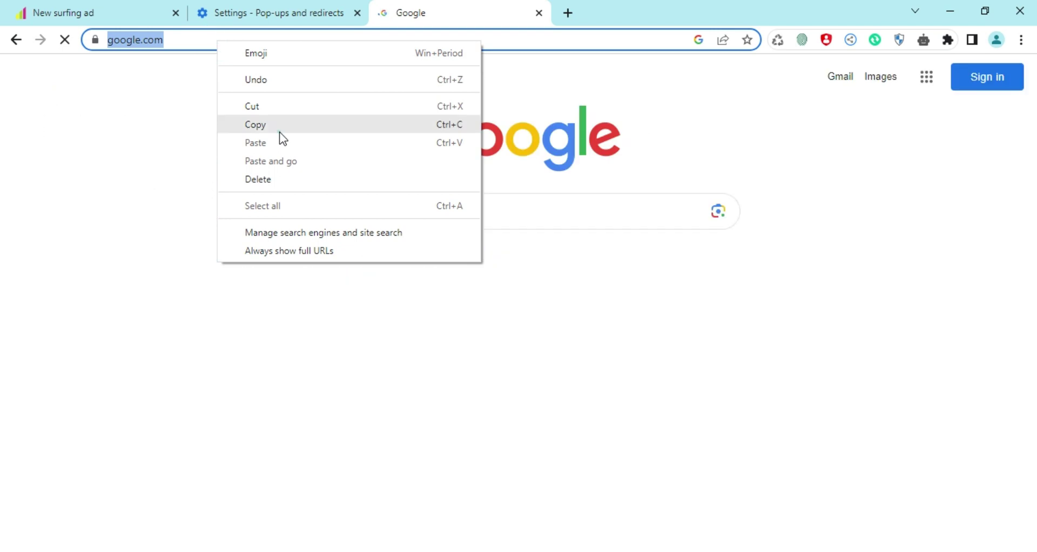
left_click(255, 124)
left_click(64, 12)
left_click(442, 271)
key("ctrl+v")
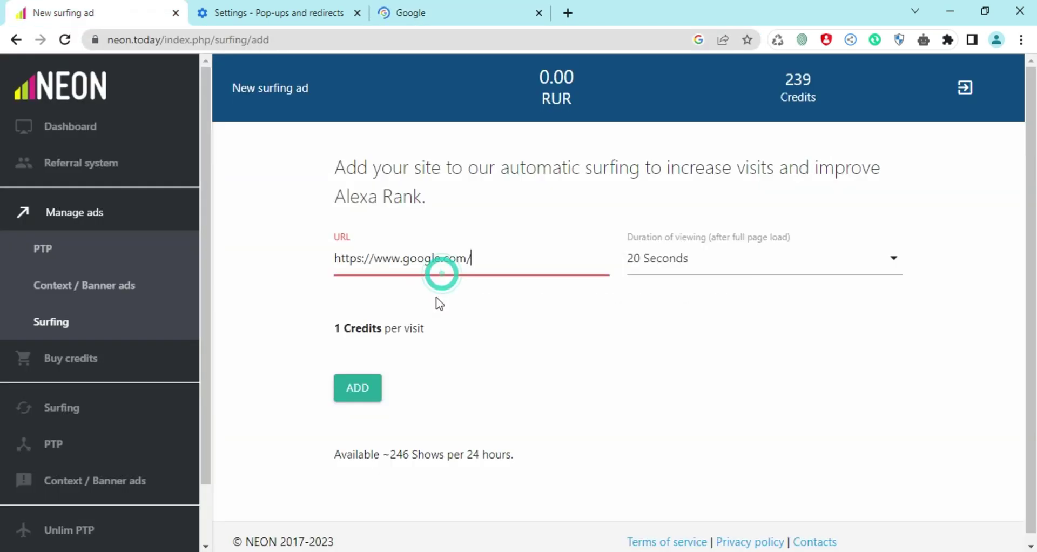
left_click(368, 395)
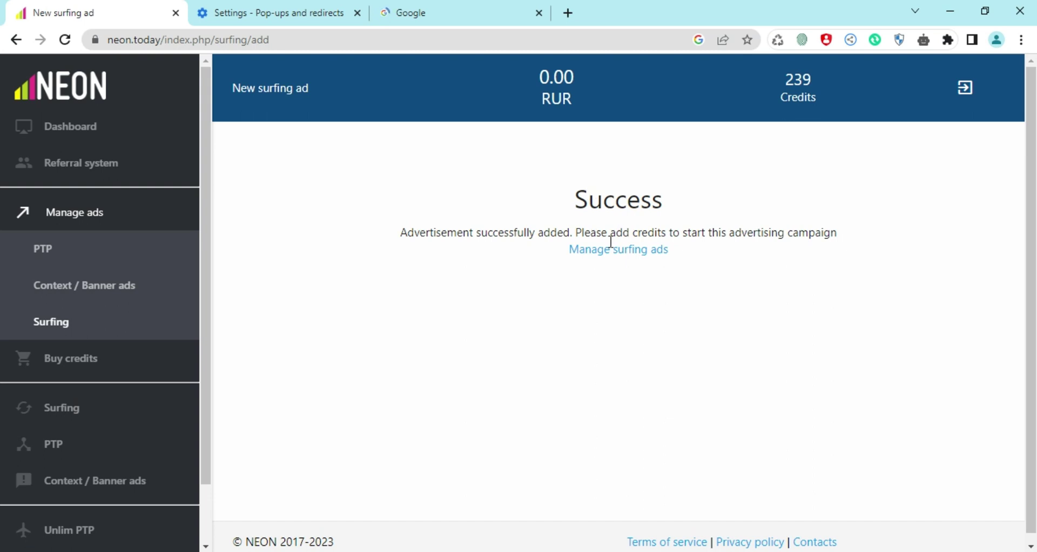
left_click(603, 256)
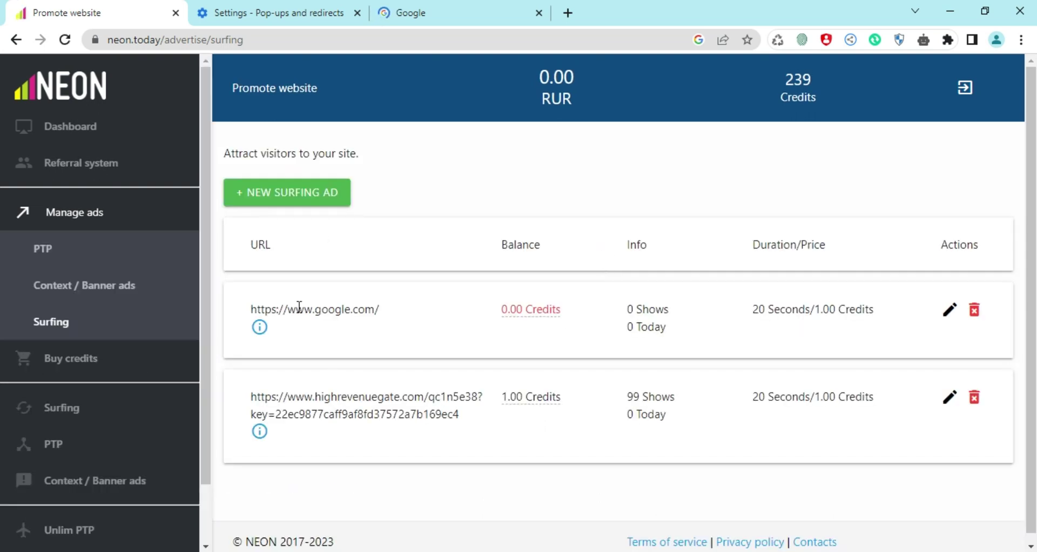
left_click(521, 310)
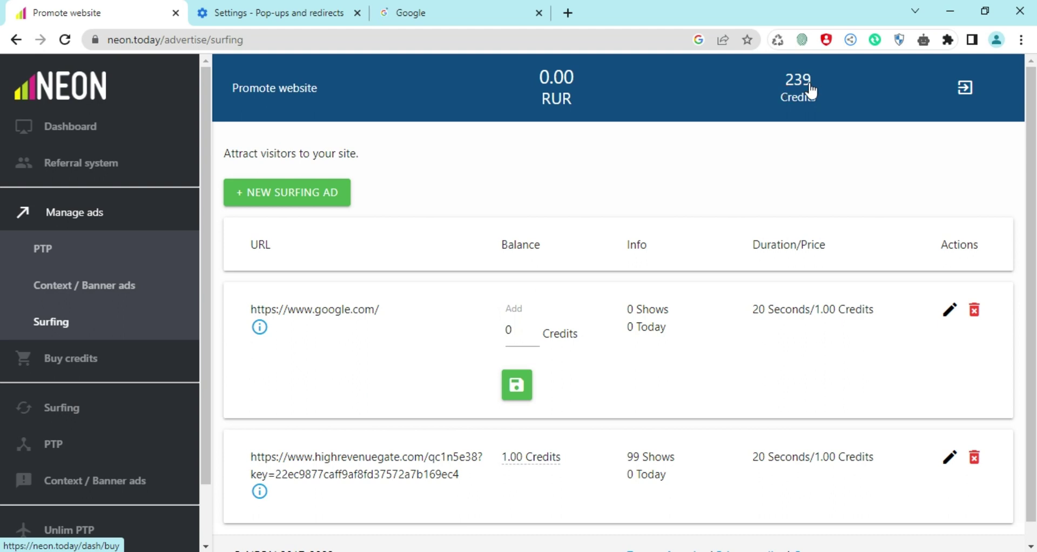
double_click(520, 328)
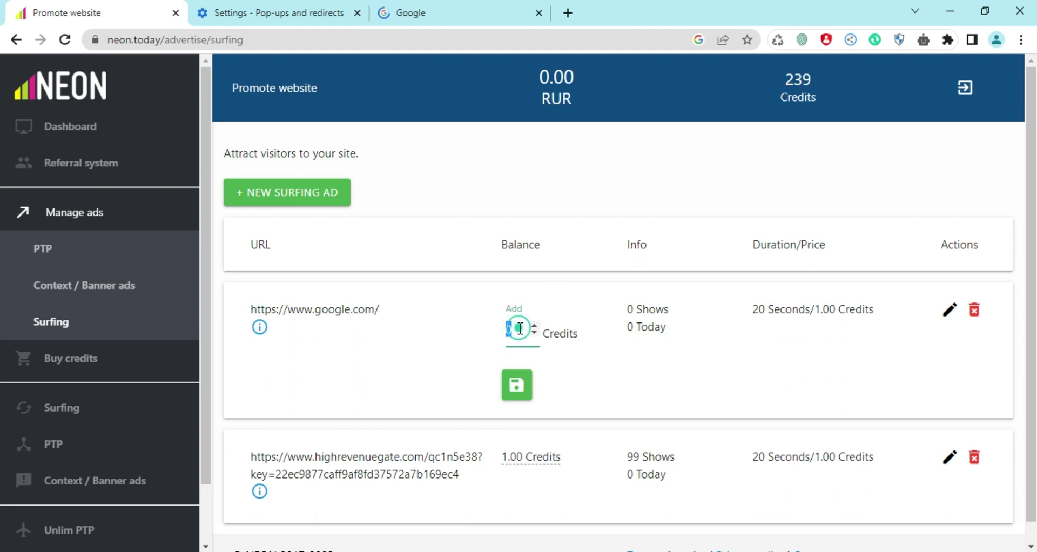
type("9")
left_click(517, 387)
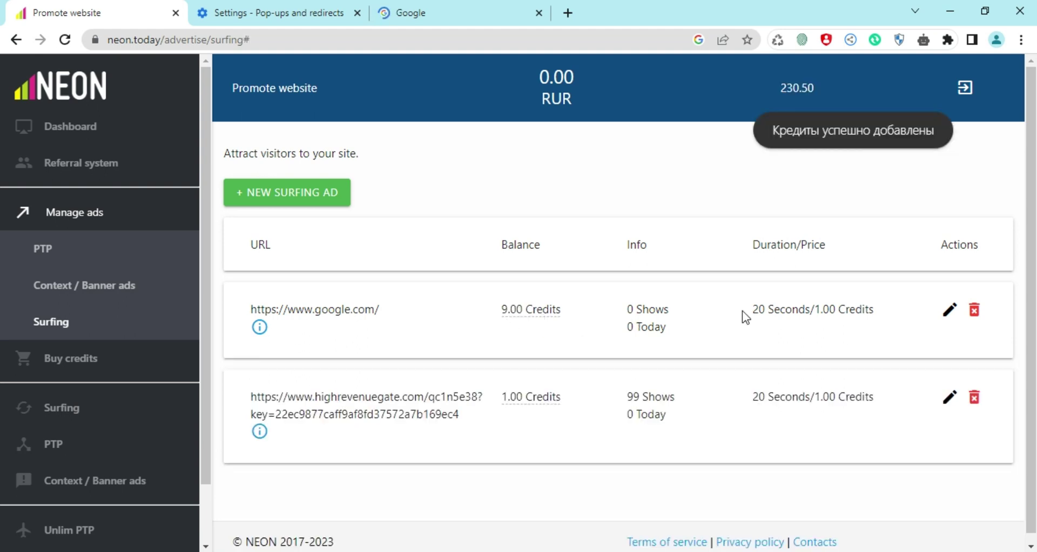
left_click_drag(630, 307, 689, 335)
left_click(651, 326)
double_click(652, 325)
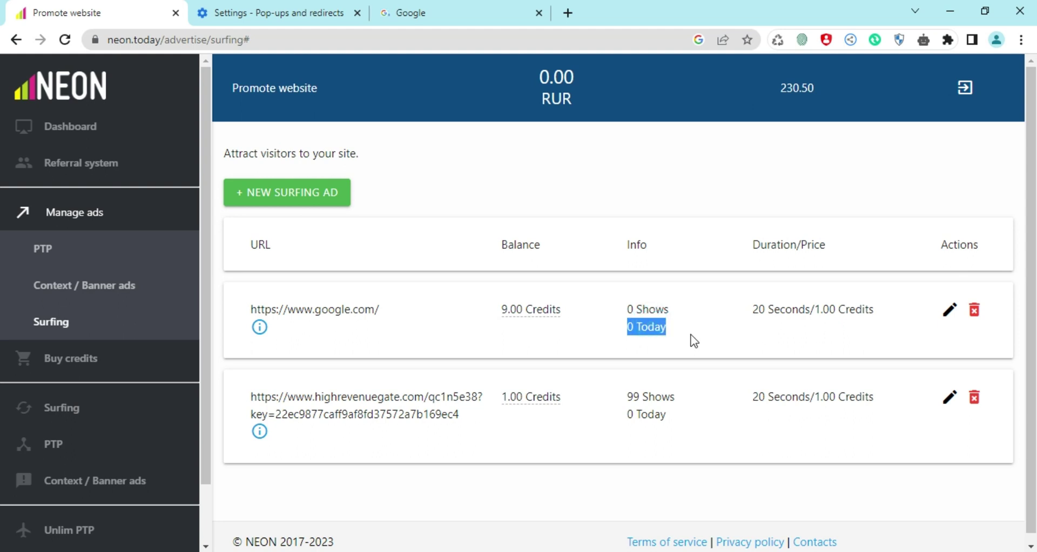
left_click(691, 332)
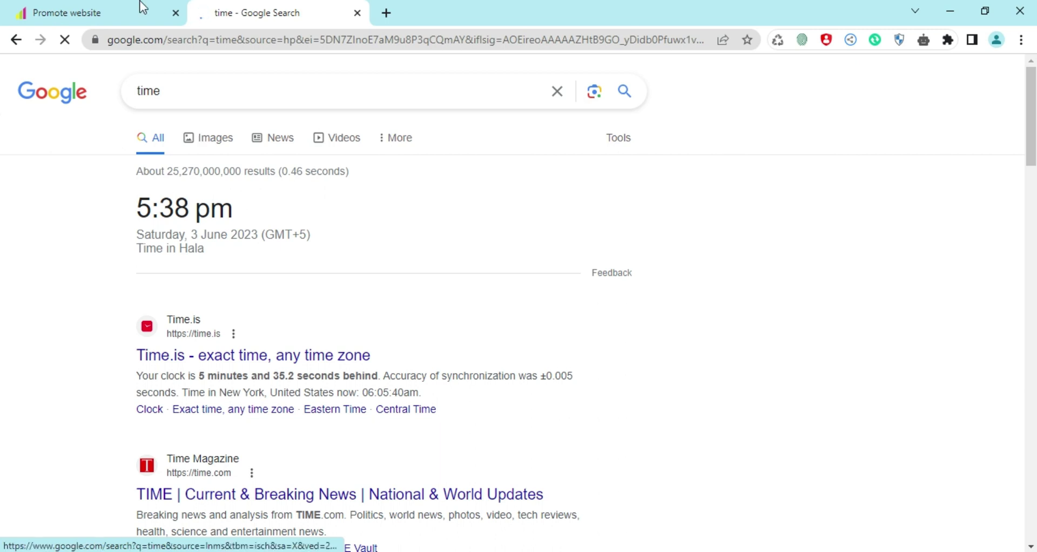
Reload the surfing ads list, and compare it with the time shown in the Google search tab
left_click(133, 22)
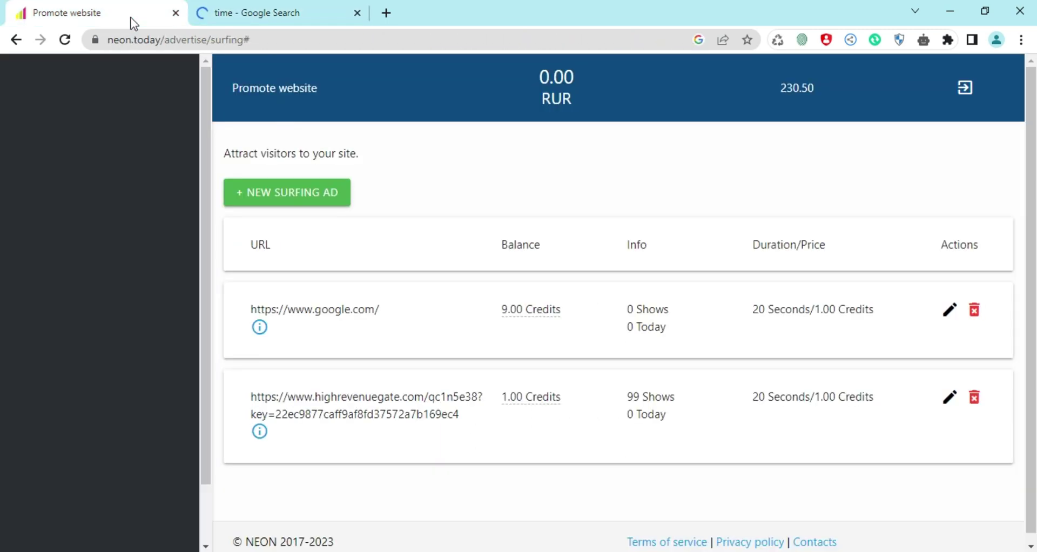
left_click(67, 43)
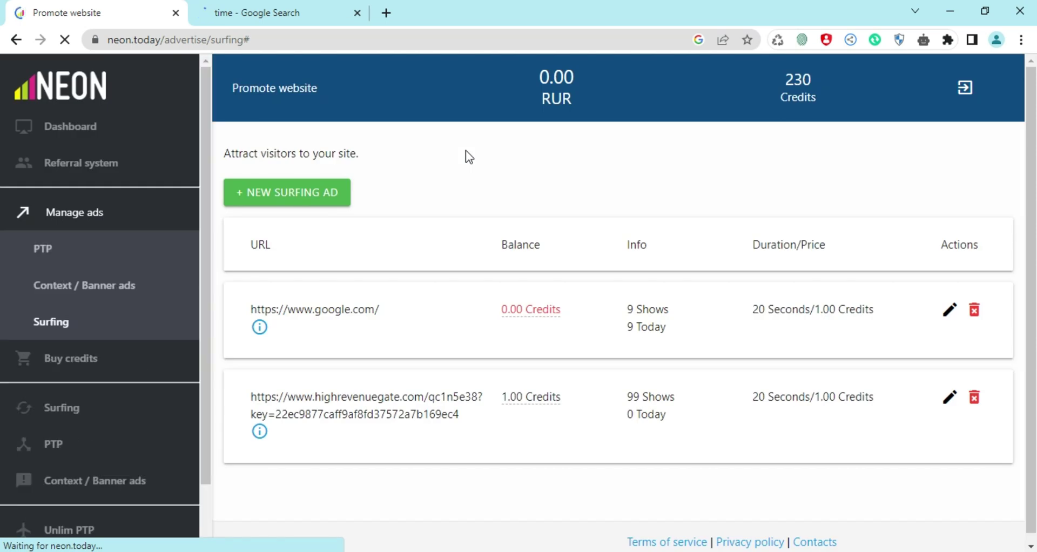
left_click(292, 12)
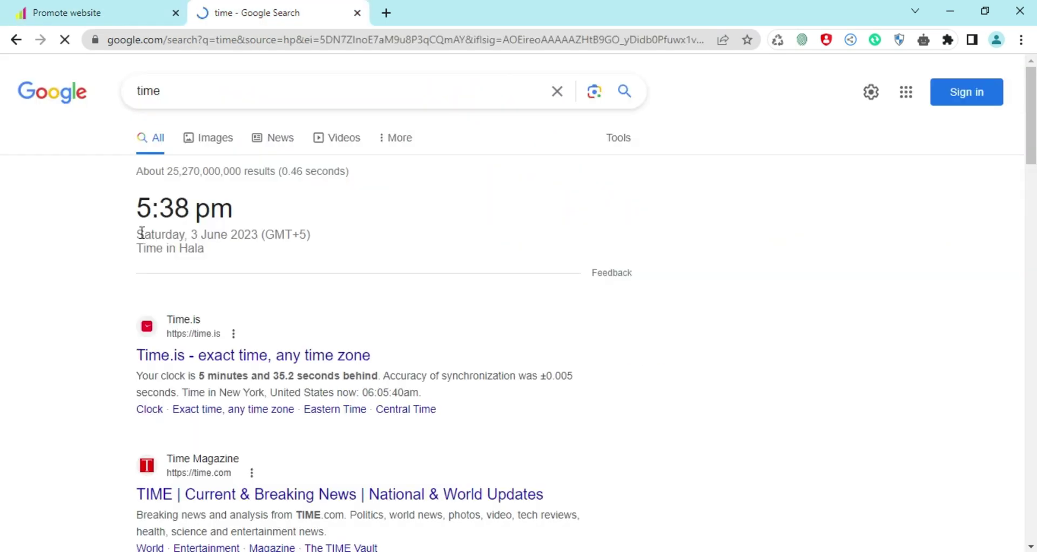
left_click(119, 13)
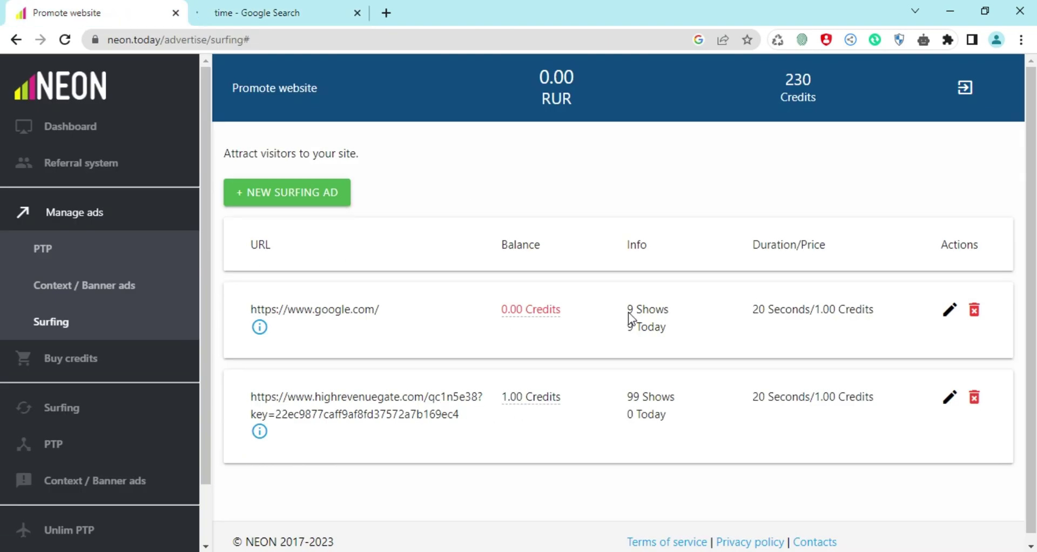
left_click_drag(626, 309, 687, 316)
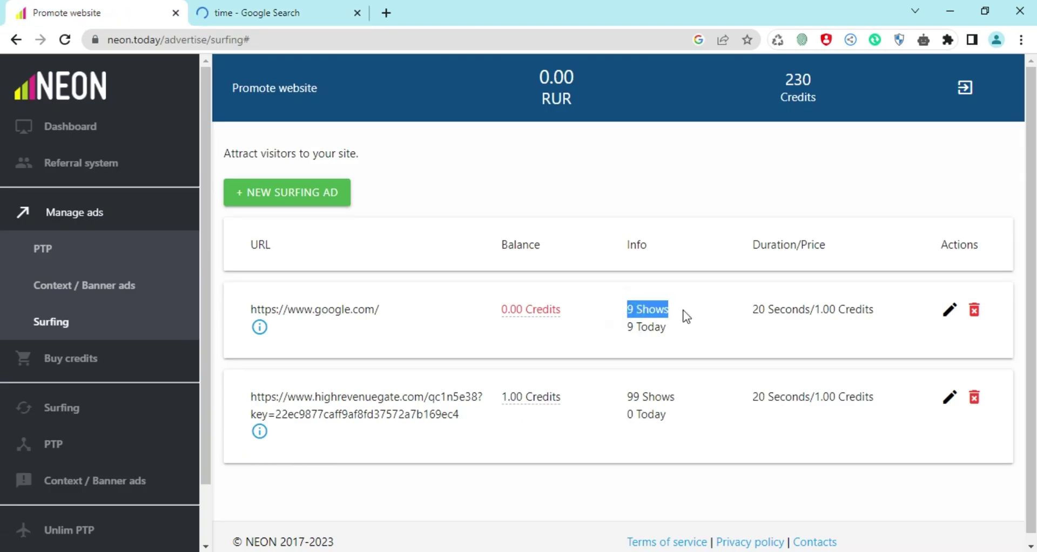
left_click_drag(627, 327, 658, 327)
double_click(656, 327)
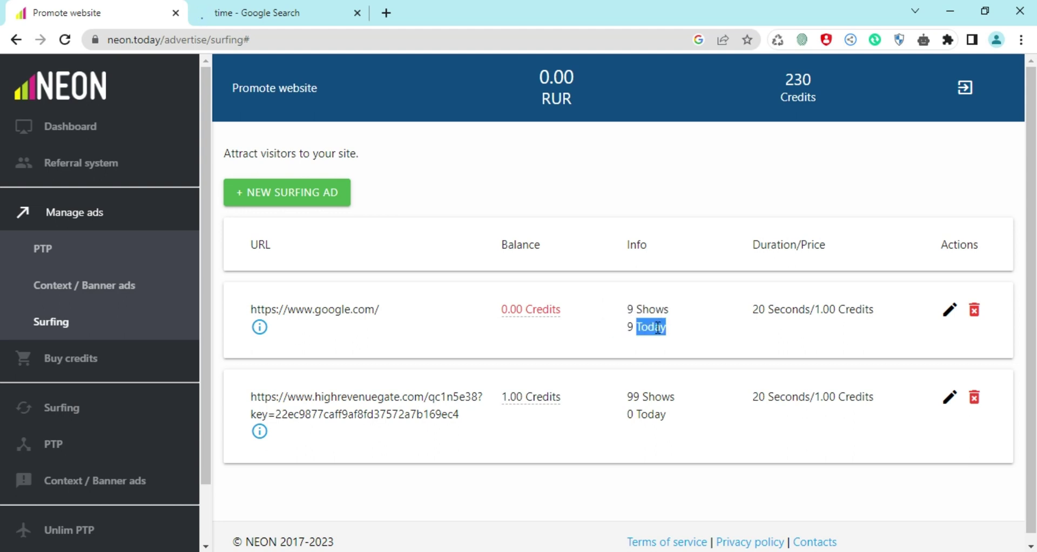
left_click(587, 236)
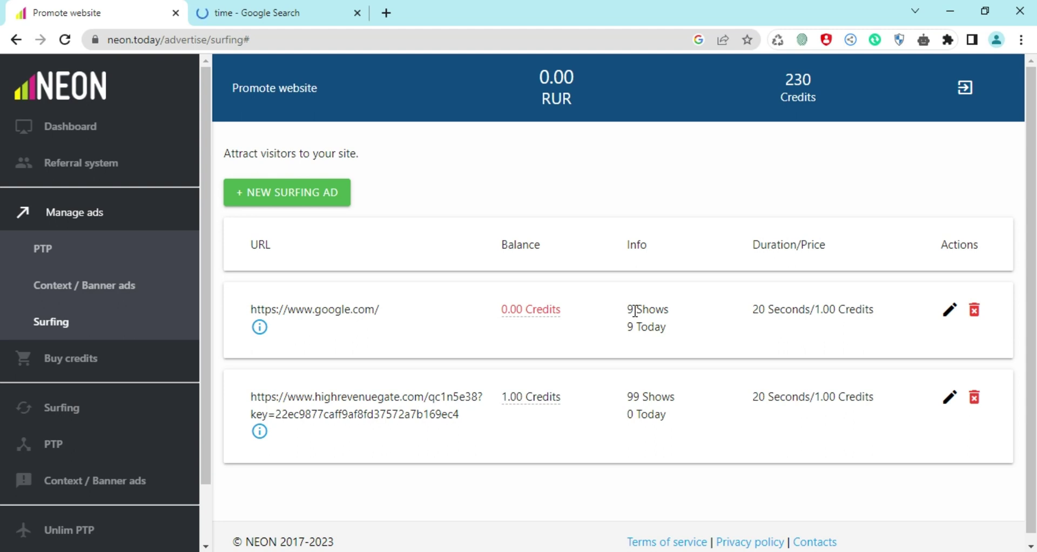
left_click(442, 195)
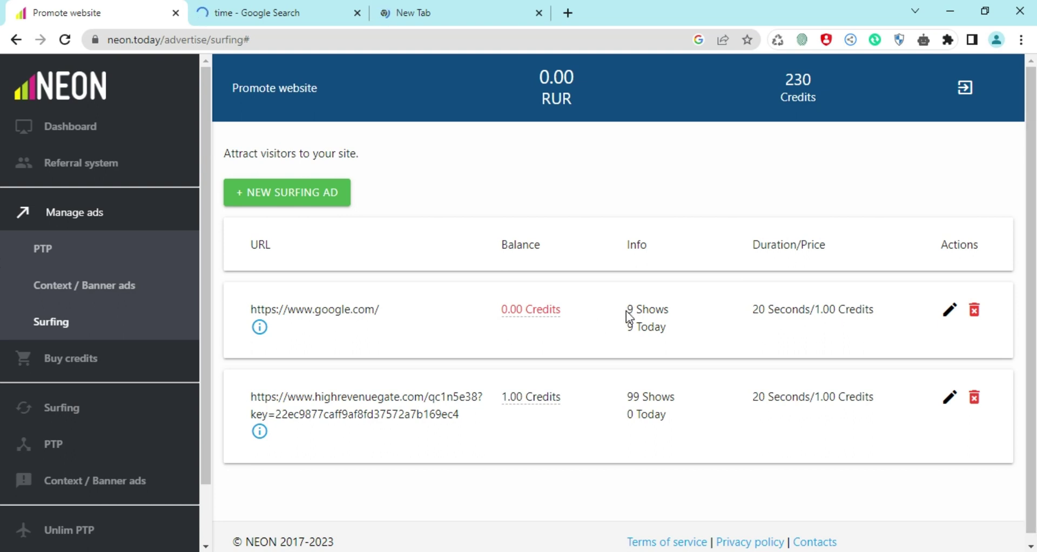
left_click_drag(627, 309, 666, 309)
left_click(666, 309)
left_click(656, 311)
scroll(6, 200, "down", 1)
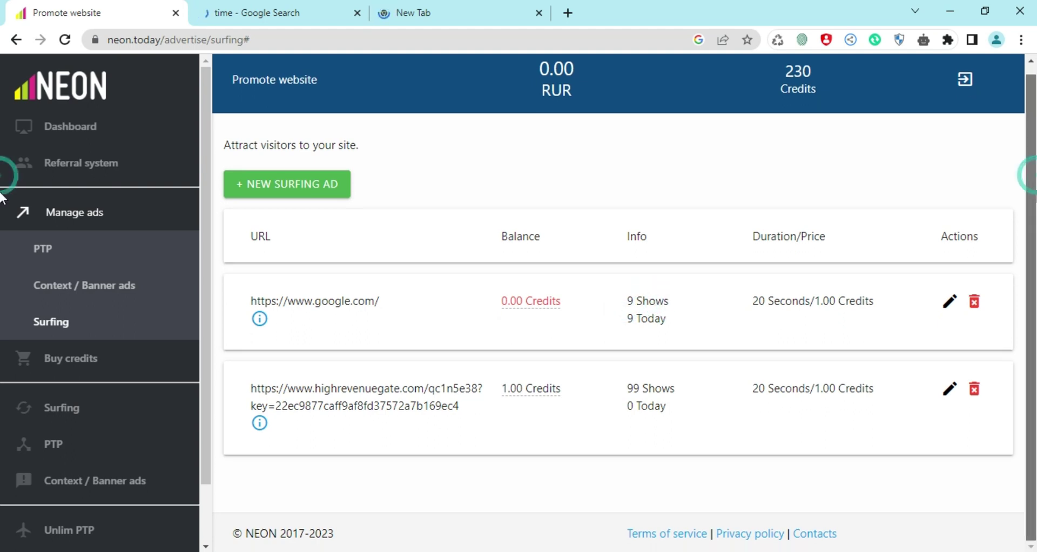